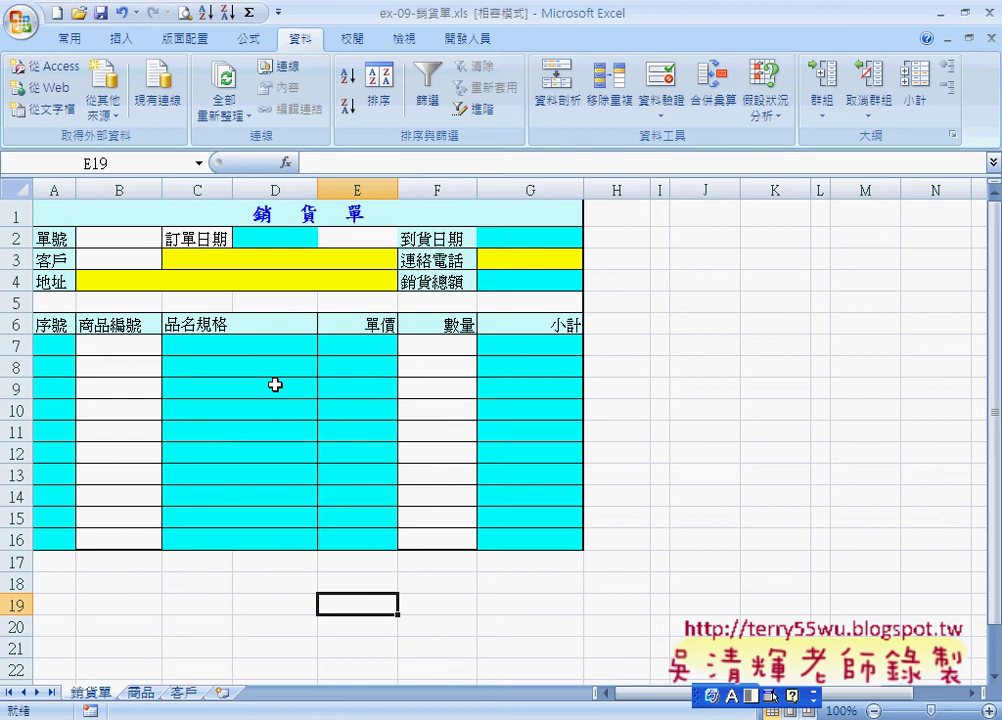
Walk through the form's product area and its order number, order date, delivery type and arrival date fields.
{"action": "left_click", "coordinate": [276, 383]}
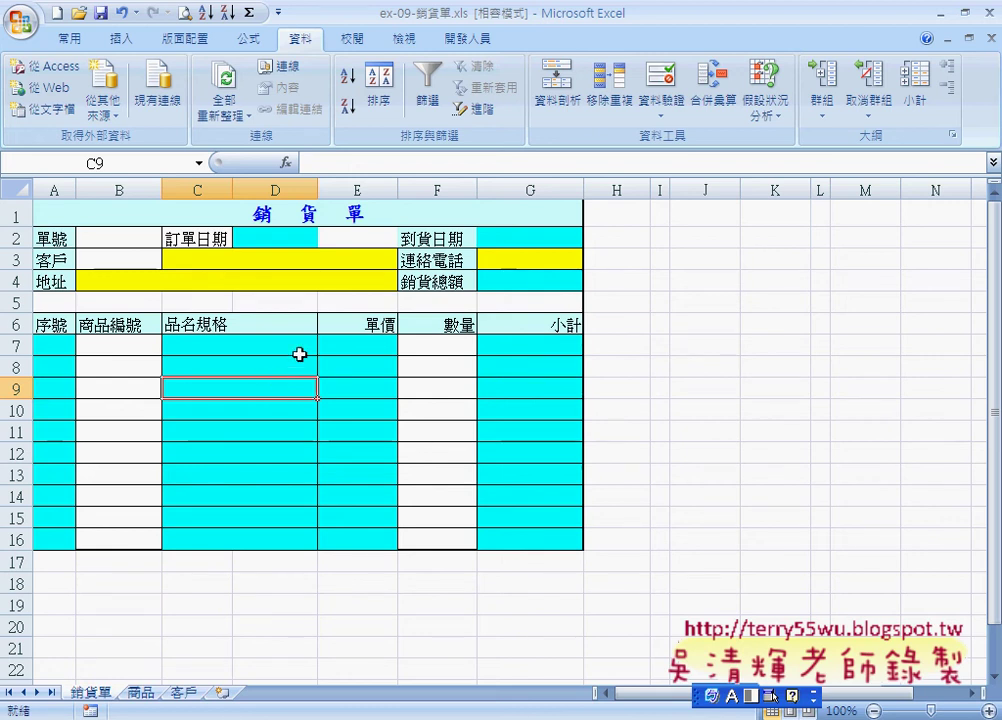
{"action": "left_click", "coordinate": [142, 240]}
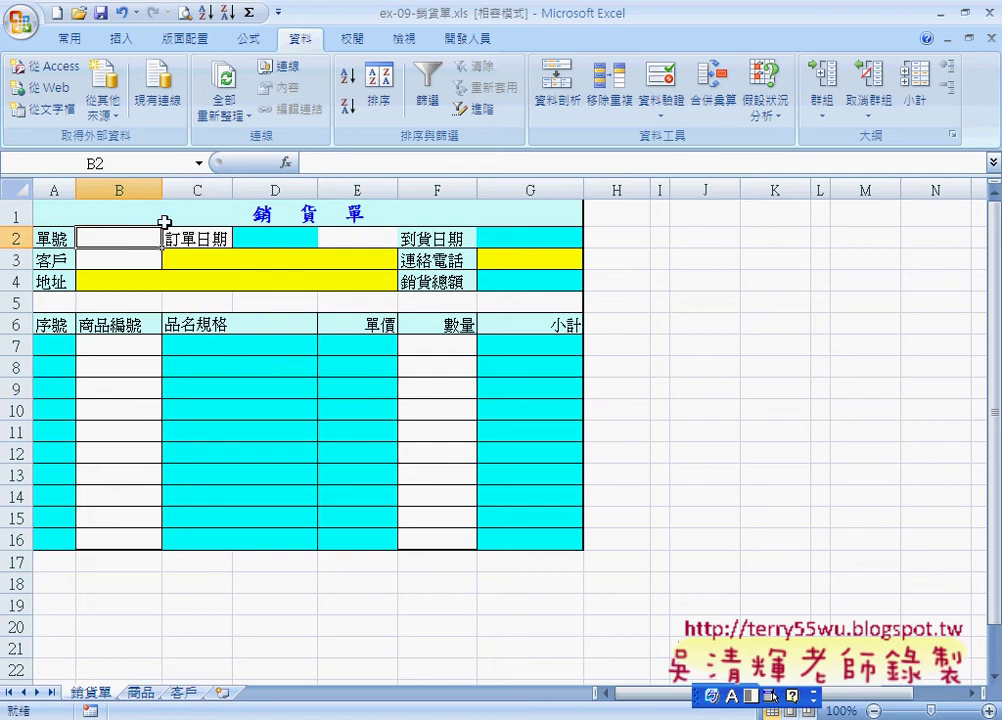
{"action": "left_click", "coordinate": [295, 243]}
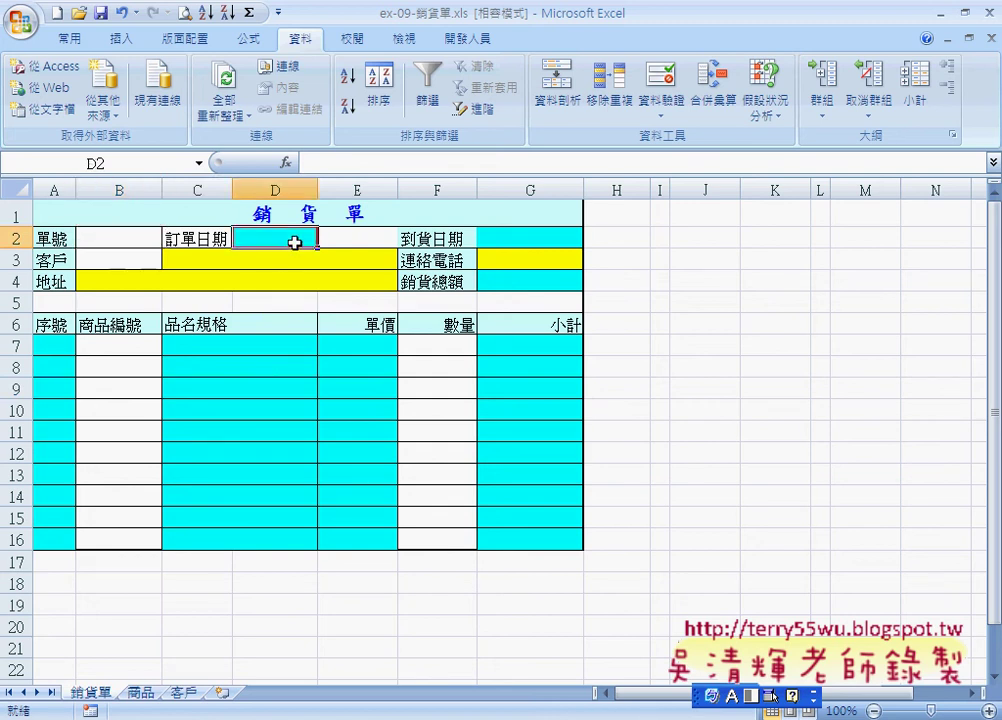
{"action": "left_click", "coordinate": [360, 241]}
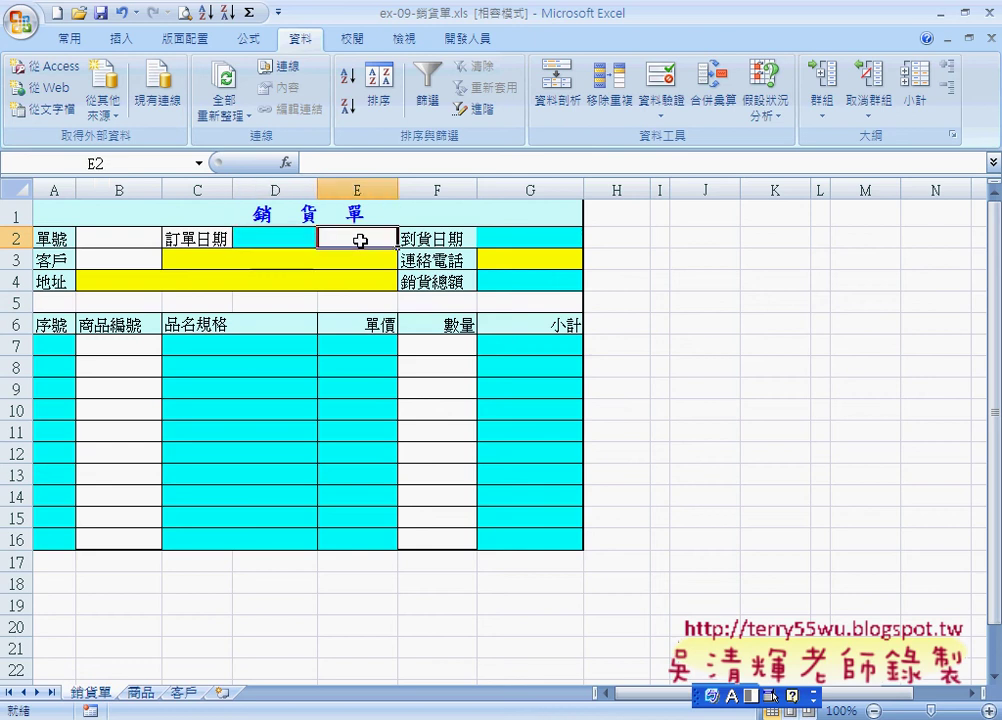
{"action": "left_click", "coordinate": [519, 239]}
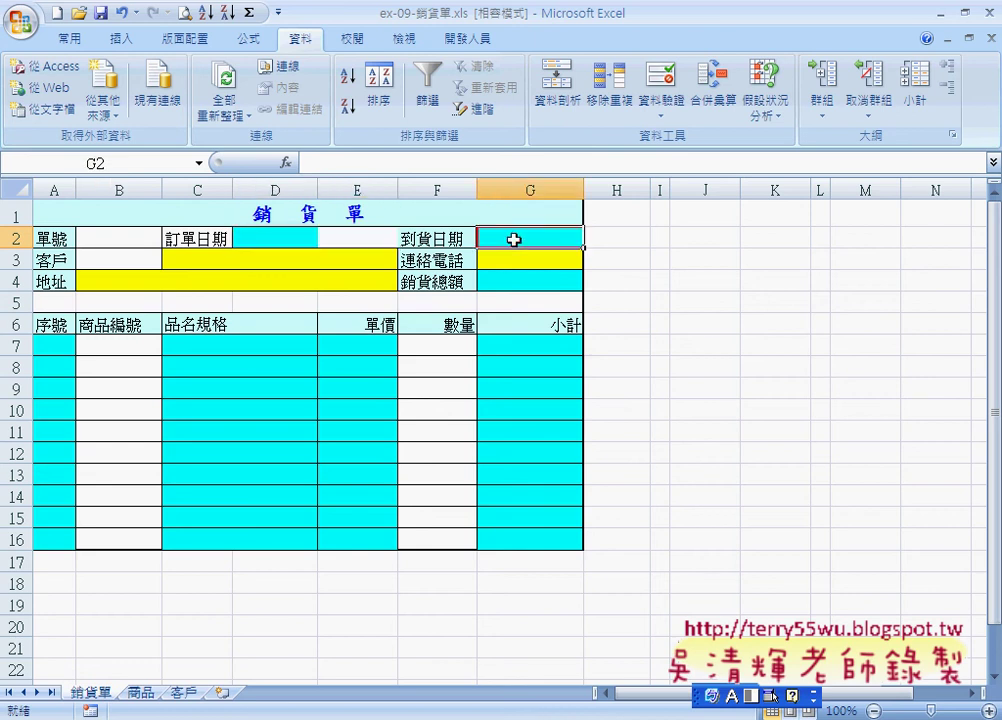
Review the customer, contact phone and address fields, then view the 客戶 customer sheet.
{"action": "left_click", "coordinate": [145, 260]}
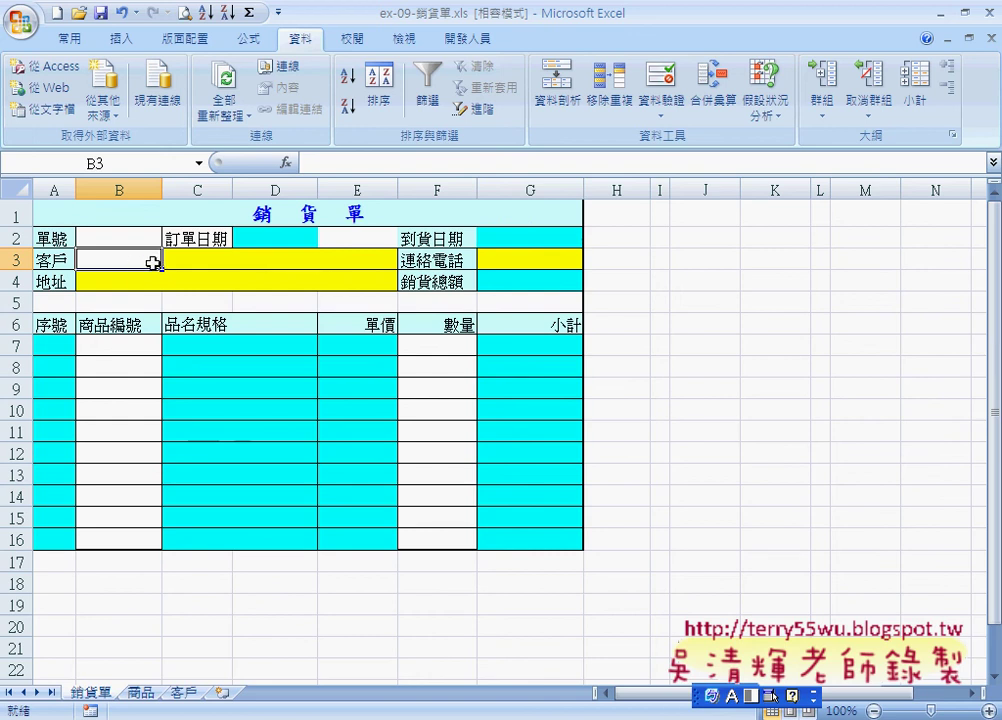
{"action": "left_click", "coordinate": [458, 261]}
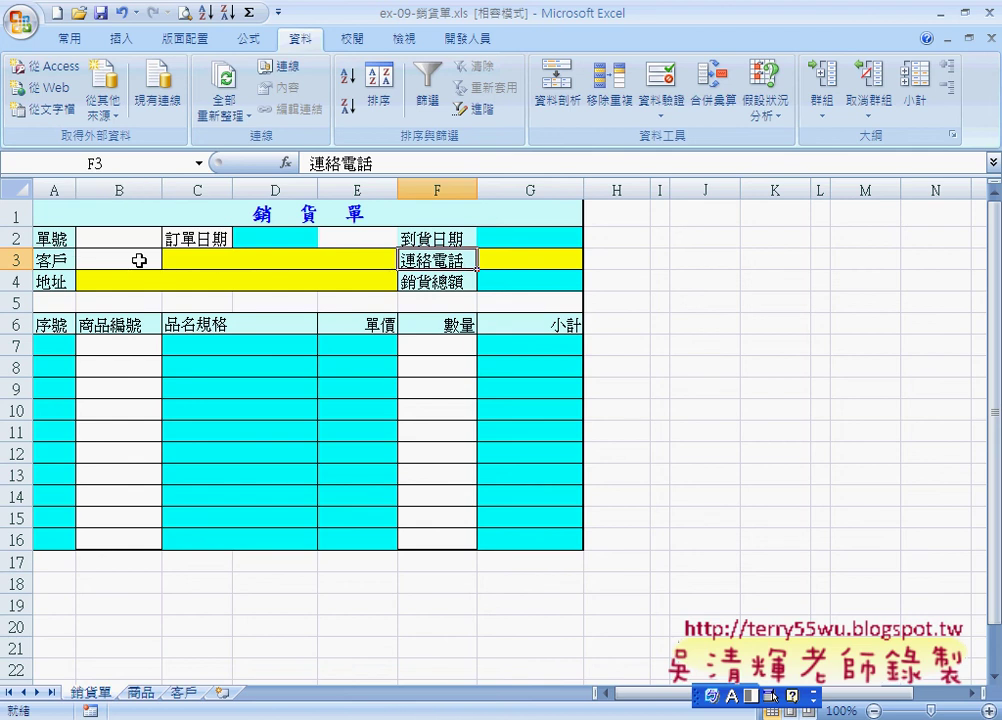
{"action": "left_click", "coordinate": [110, 283]}
{"action": "left_click", "coordinate": [100, 260]}
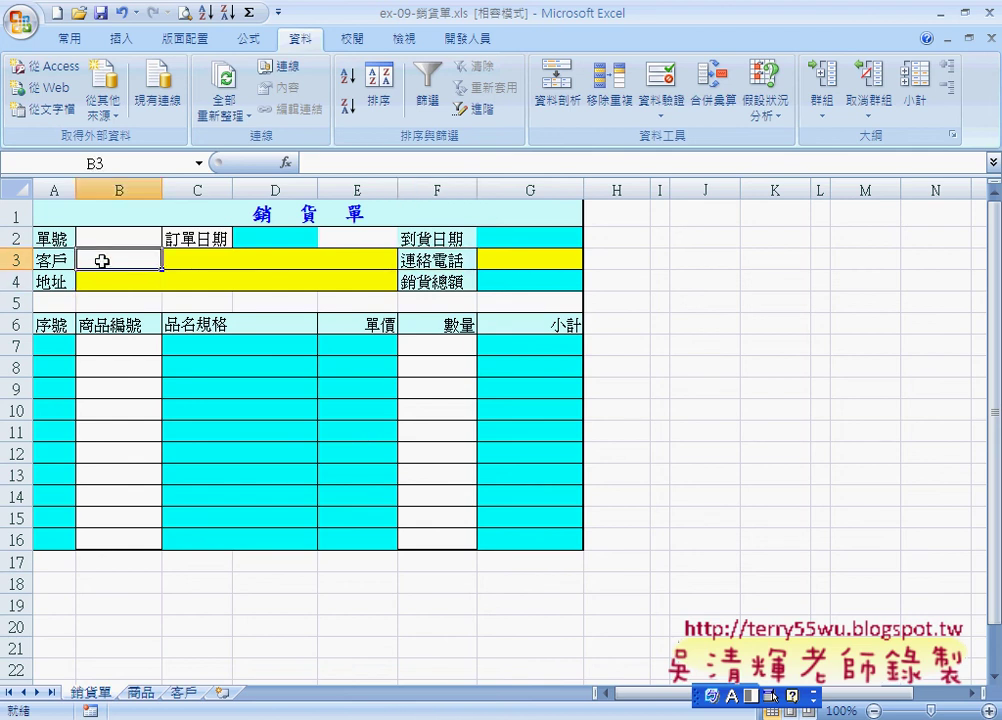
{"action": "left_click", "coordinate": [216, 259]}
{"action": "left_click", "coordinate": [536, 266]}
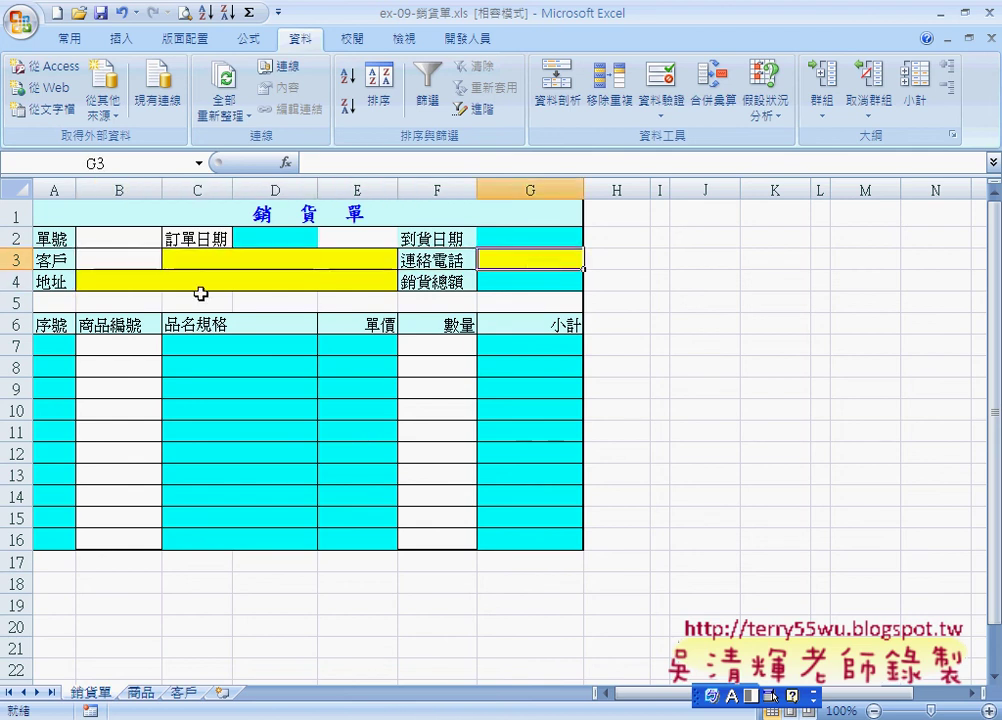
{"action": "left_click", "coordinate": [128, 278]}
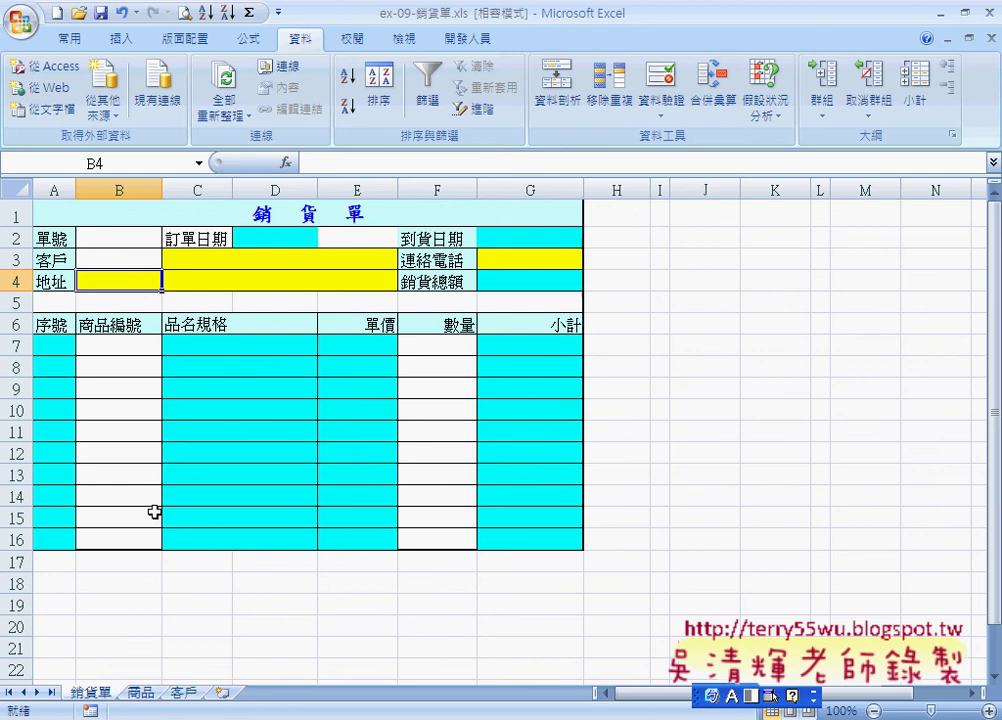
{"action": "left_click", "coordinate": [180, 692]}
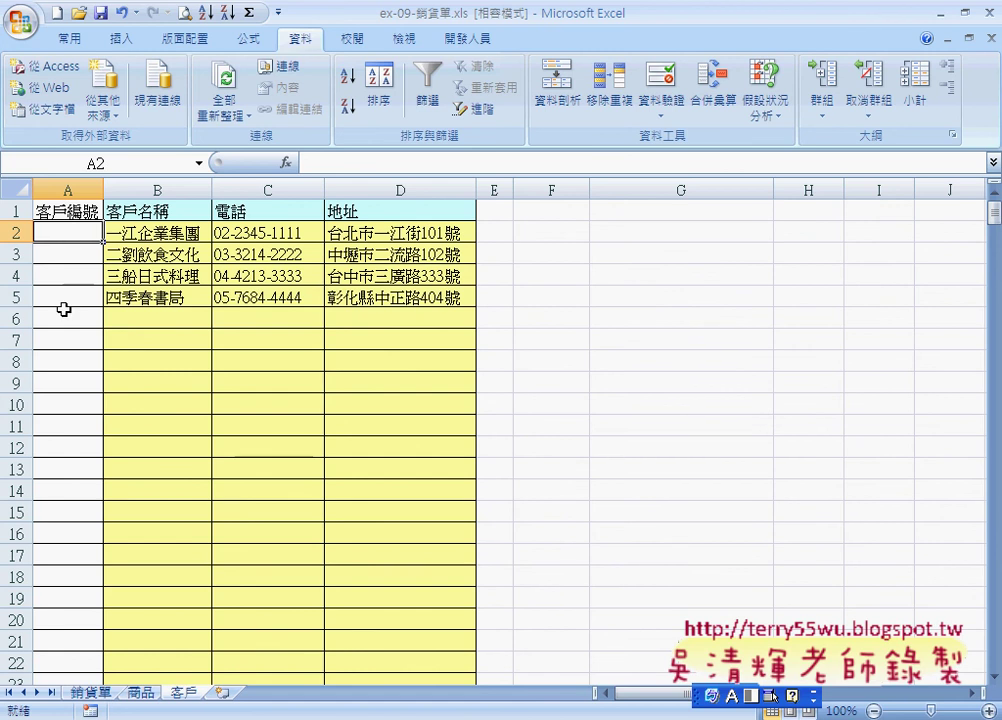
Revisit the 銷貨單 form's customer field and look again at the 客戶 sheet.
{"action": "left_click", "coordinate": [90, 692]}
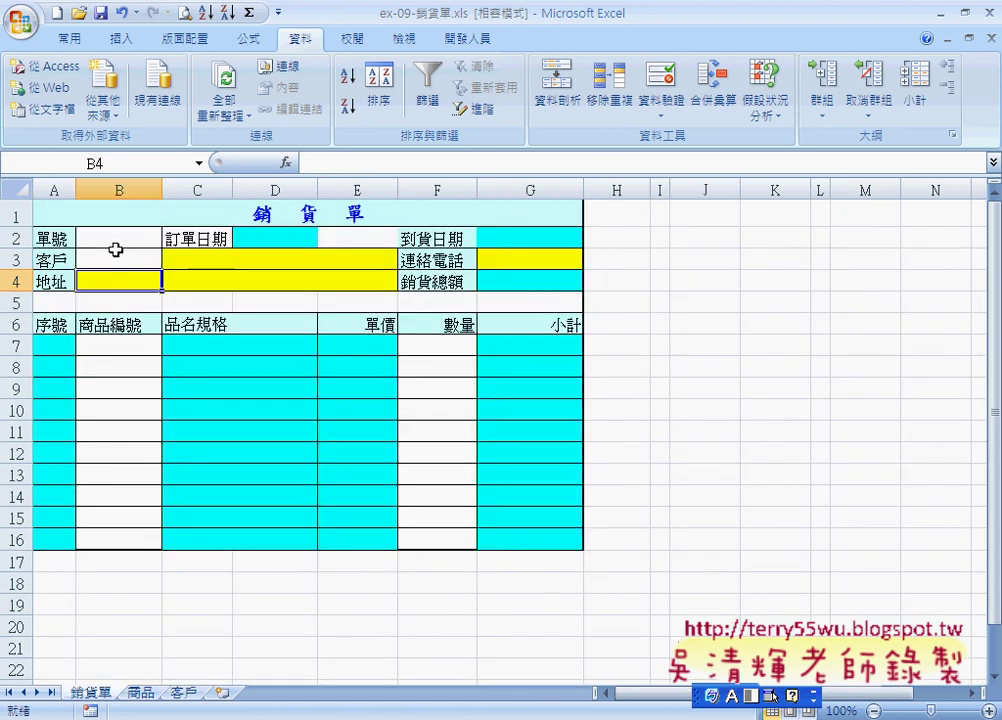
{"action": "left_click", "coordinate": [116, 257]}
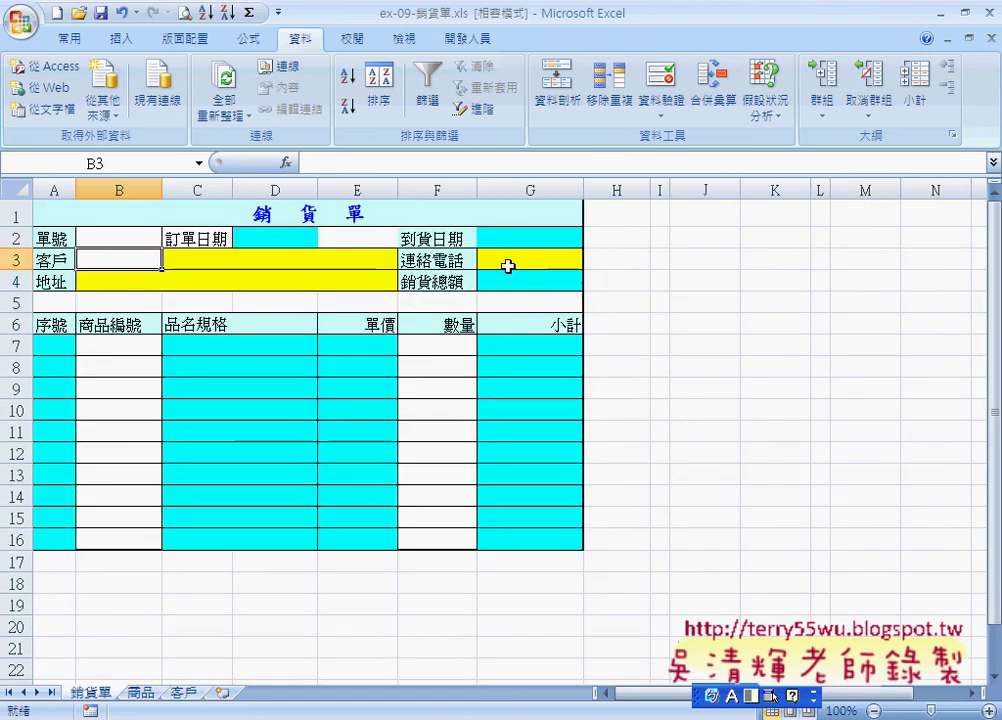
{"action": "left_click", "coordinate": [183, 692]}
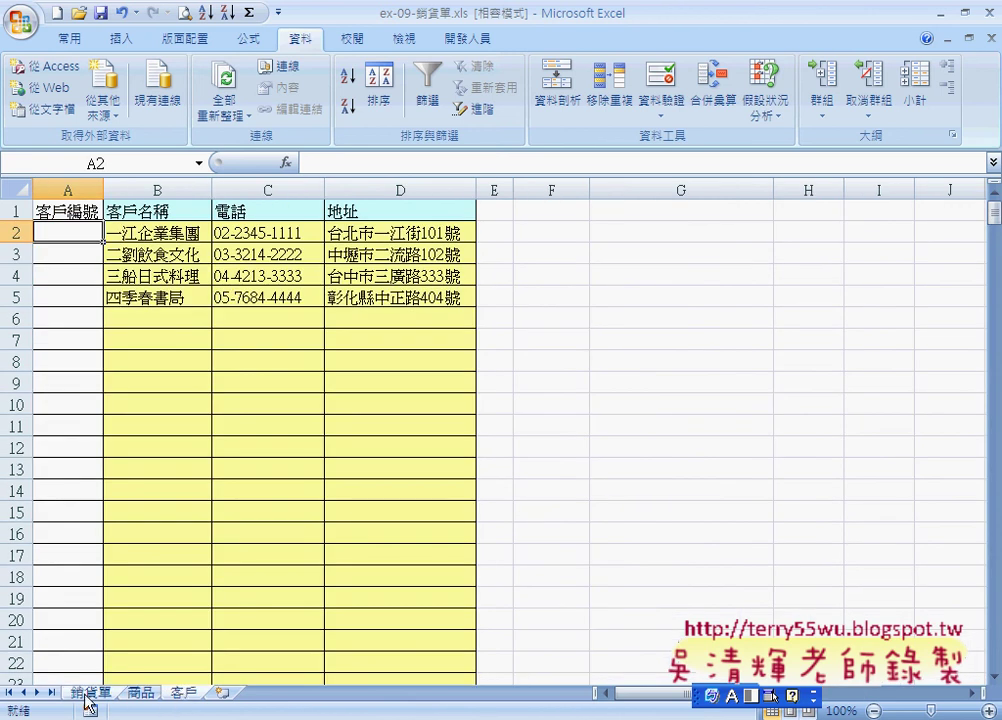
Check 商品 sheet prices (HP Laser Printer 12,000), then select F7 on the 銷貨單 form.
{"action": "left_click", "coordinate": [140, 693]}
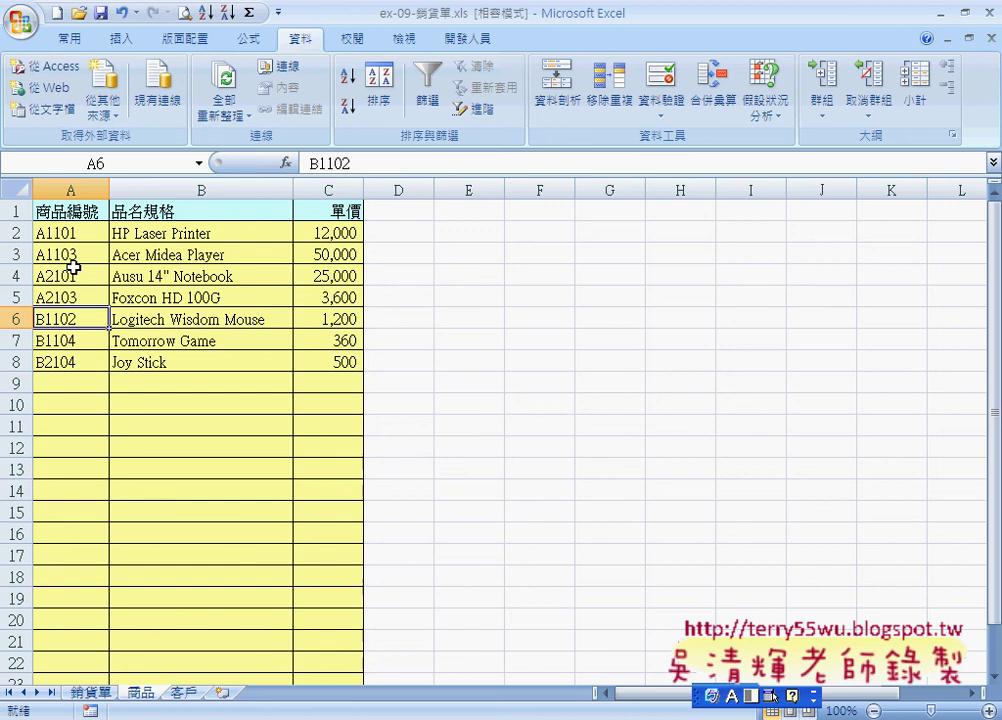
{"action": "left_click", "coordinate": [74, 232]}
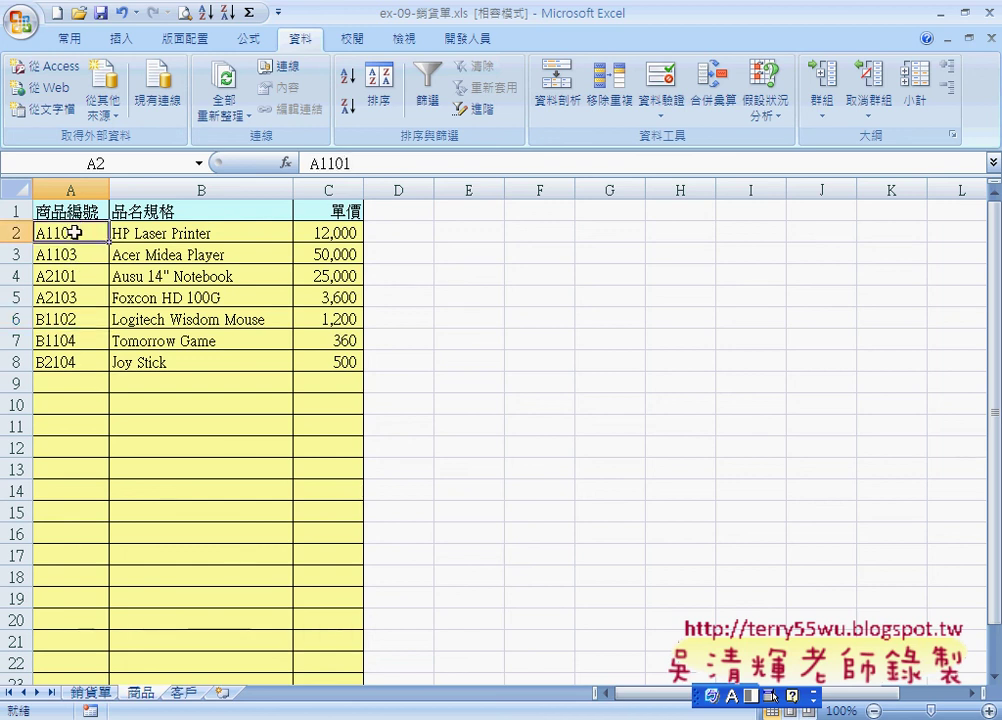
{"action": "left_click", "coordinate": [210, 233]}
{"action": "left_click", "coordinate": [327, 233]}
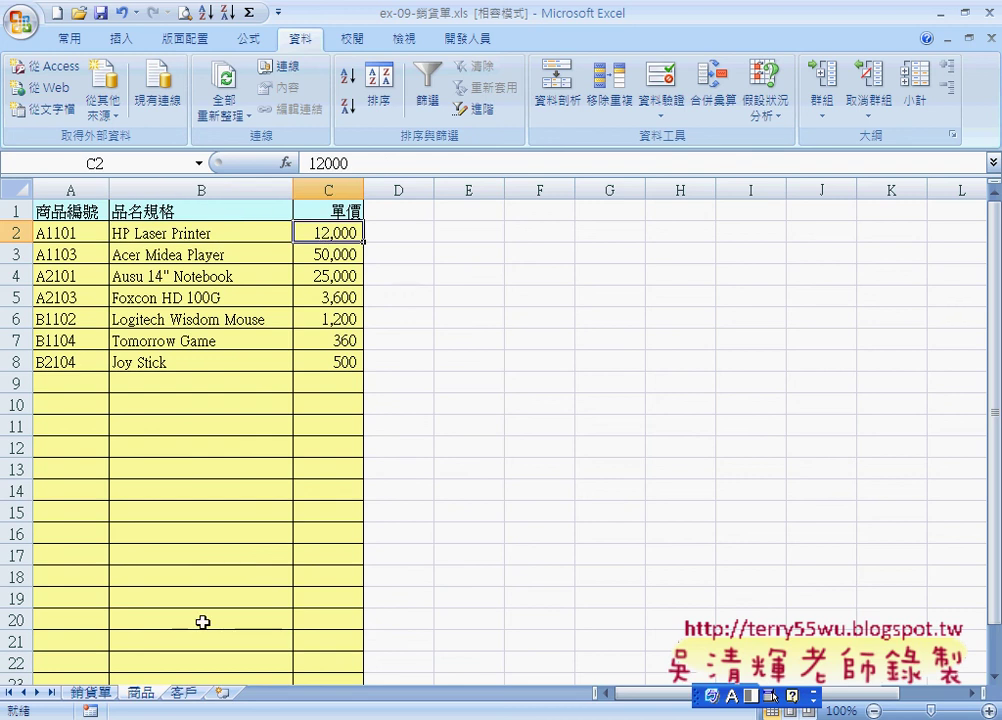
{"action": "left_click", "coordinate": [91, 692]}
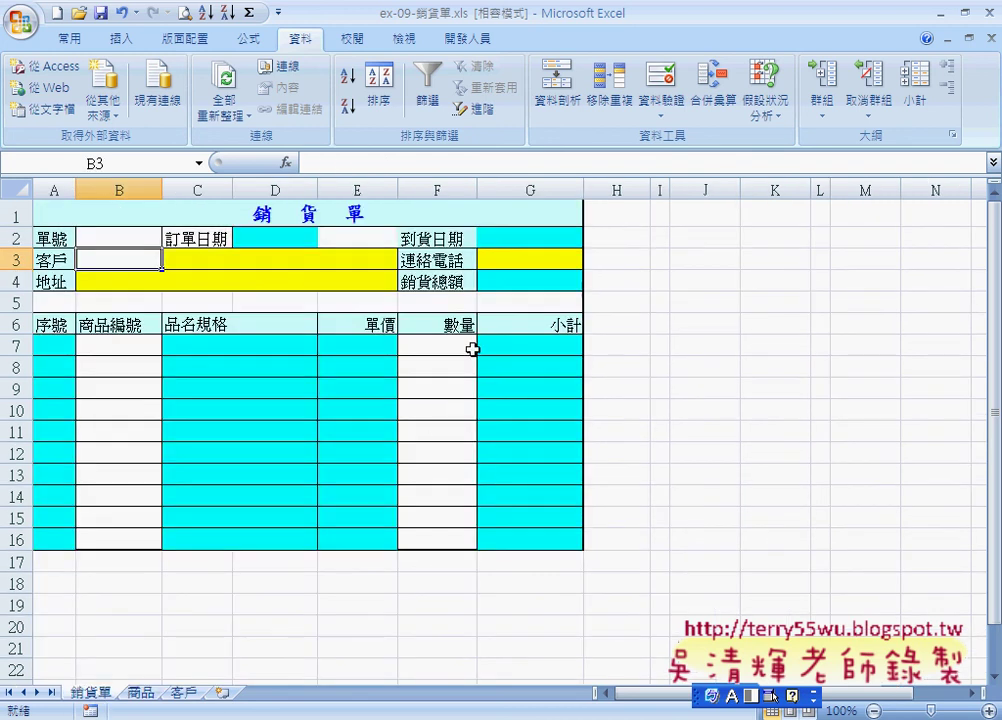
{"action": "left_click", "coordinate": [470, 349]}
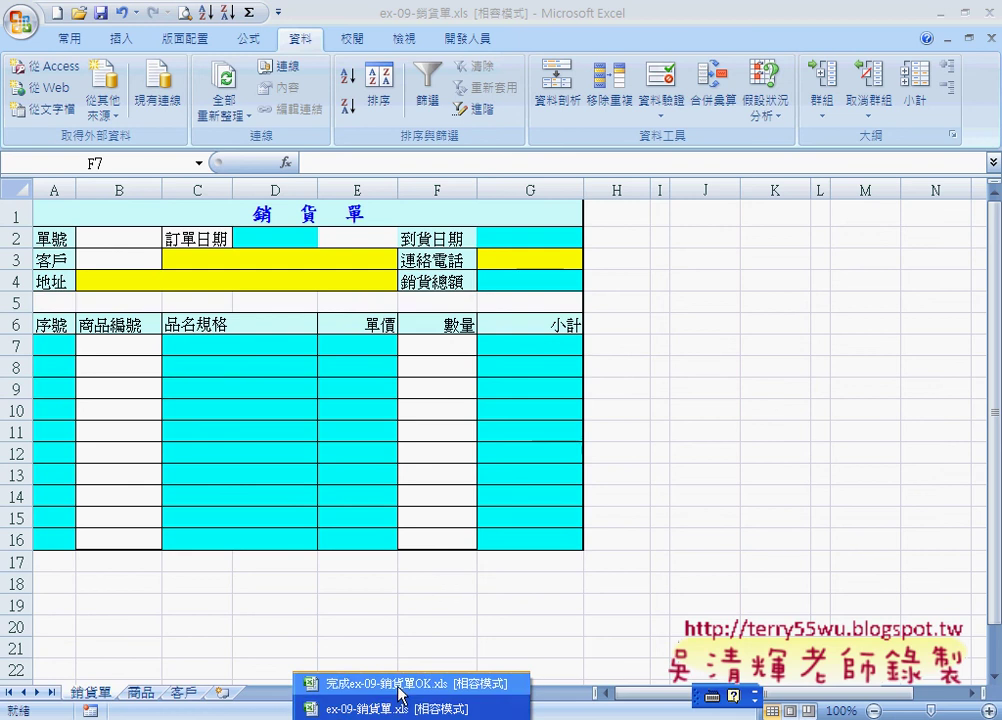
In 完成ex-09-銷貨單OK.xls, inspect the B2 order number, D2 date formula and E2 delivery-type dropdown.
{"action": "left_click", "coordinate": [430, 678]}
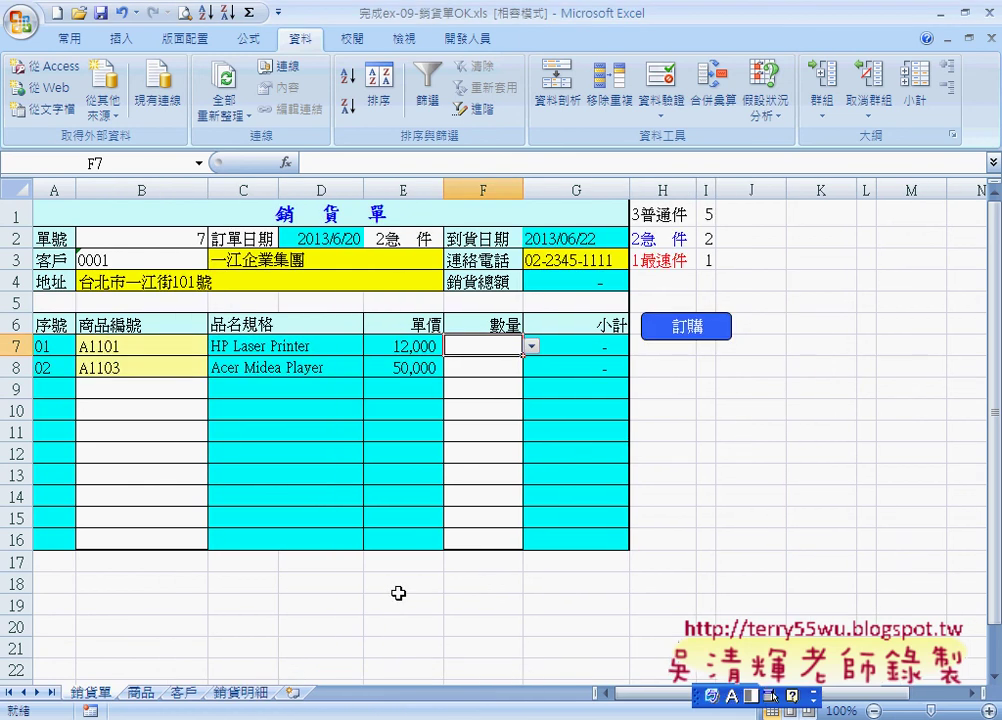
{"action": "double_click", "coordinate": [147, 244]}
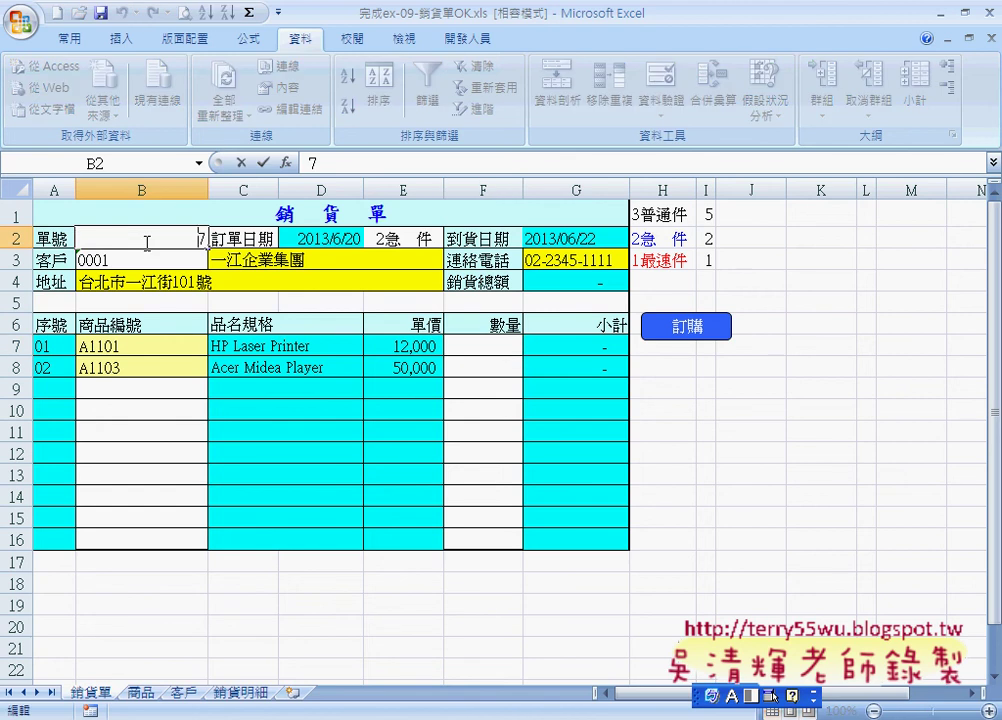
{"action": "left_click", "coordinate": [318, 242]}
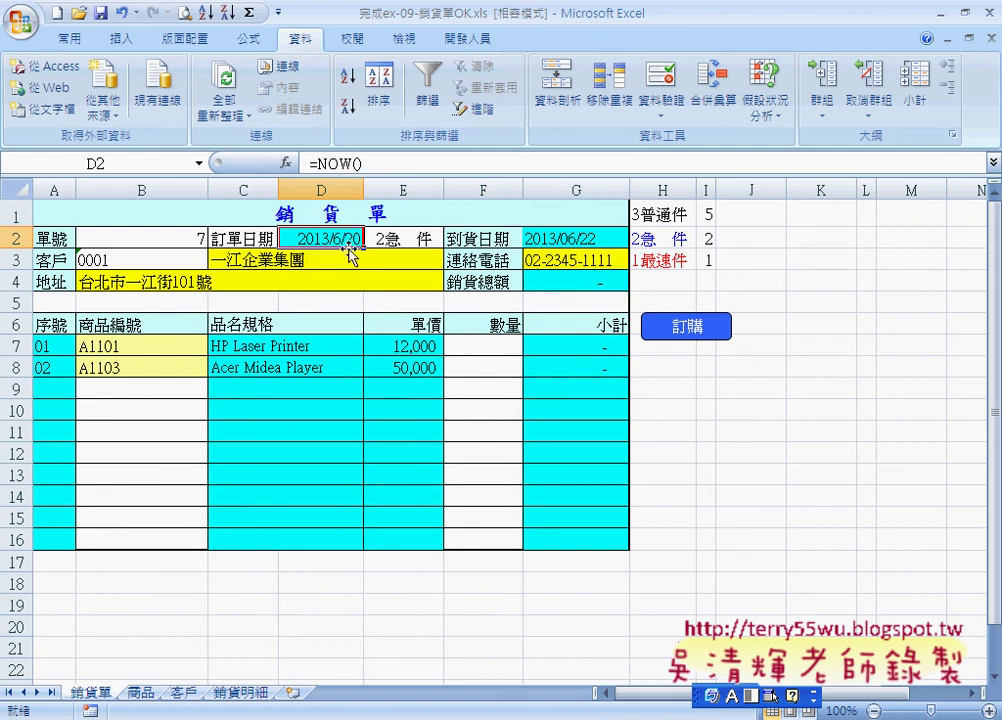
{"action": "left_click", "coordinate": [410, 240]}
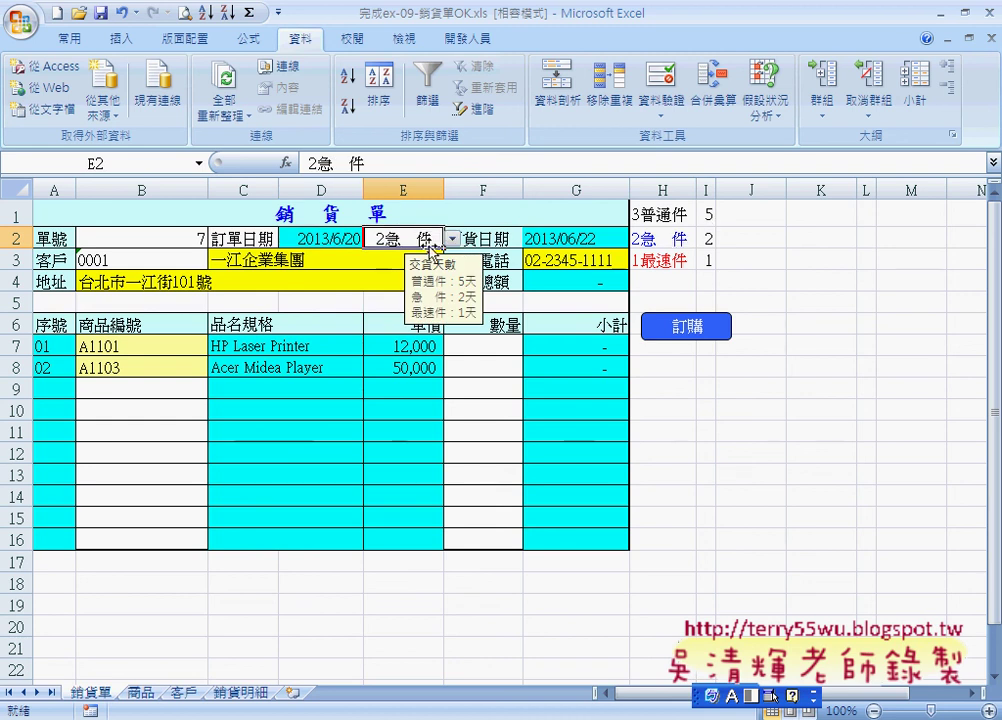
{"action": "left_click", "coordinate": [453, 240]}
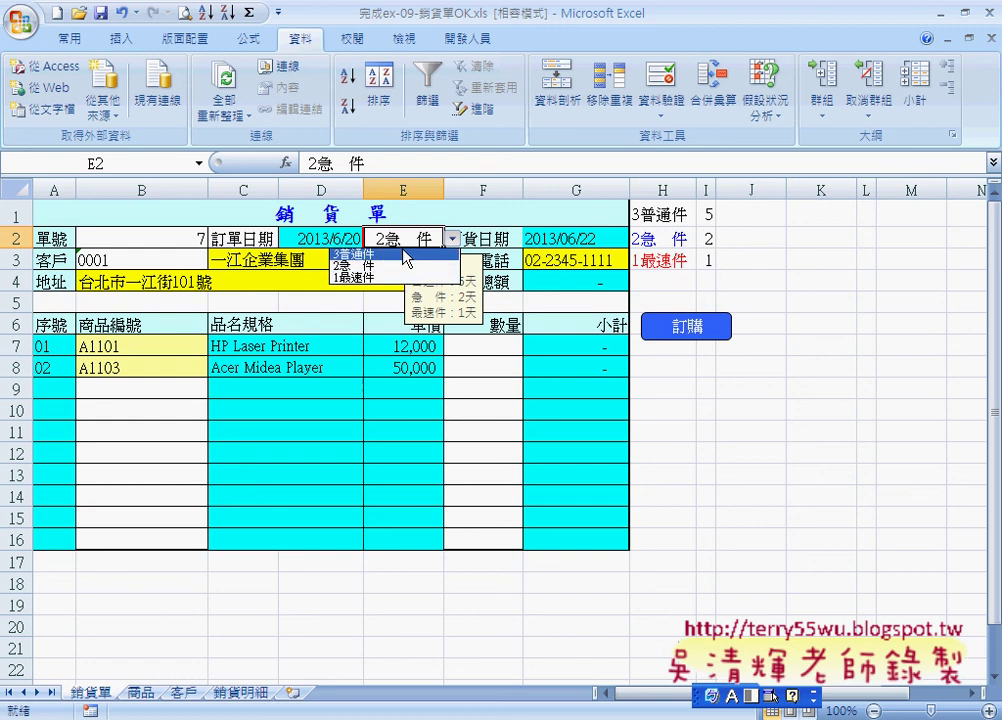
{"action": "left_click", "coordinate": [514, 221]}
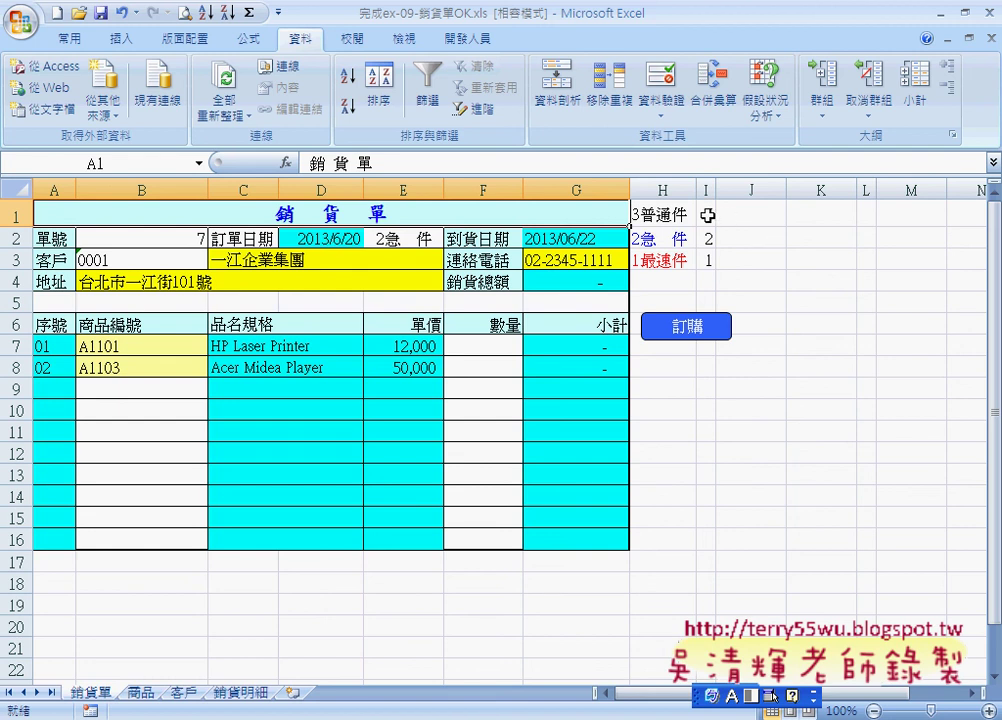
{"action": "left_click", "coordinate": [425, 238]}
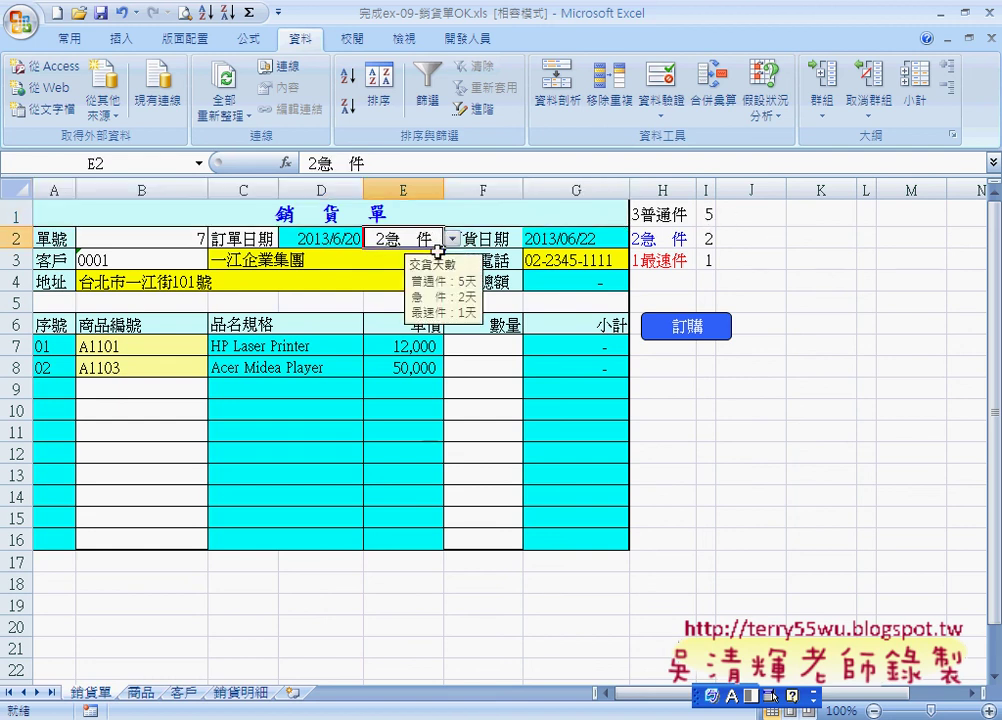
{"action": "left_click", "coordinate": [453, 239]}
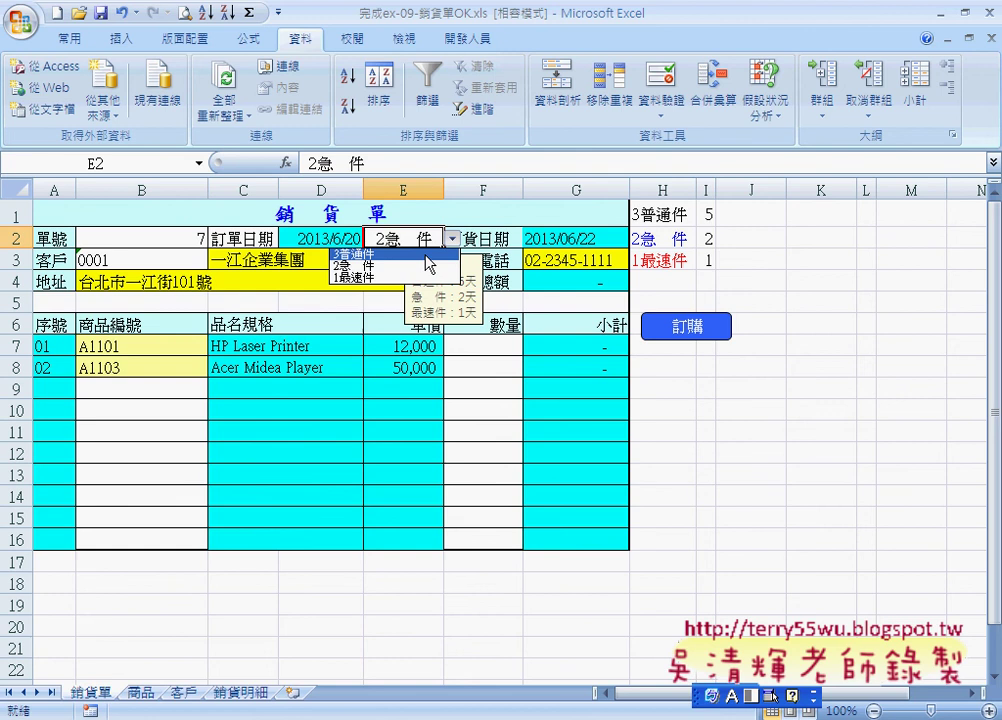
{"action": "left_click", "coordinate": [426, 256]}
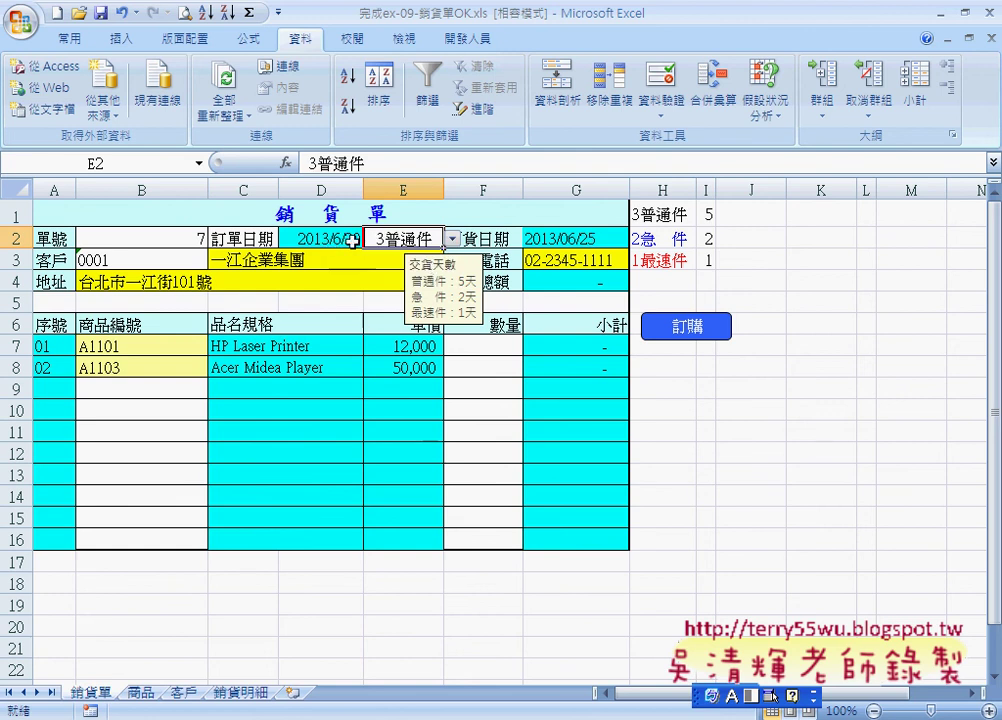
{"action": "left_click", "coordinate": [453, 239]}
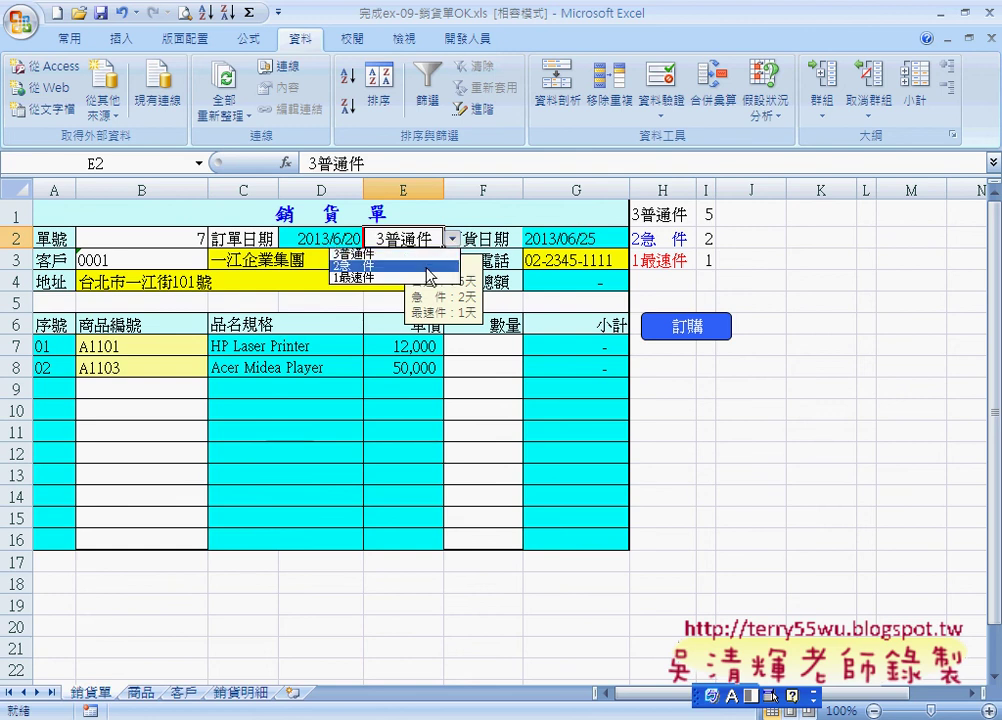
{"action": "left_click", "coordinate": [427, 267]}
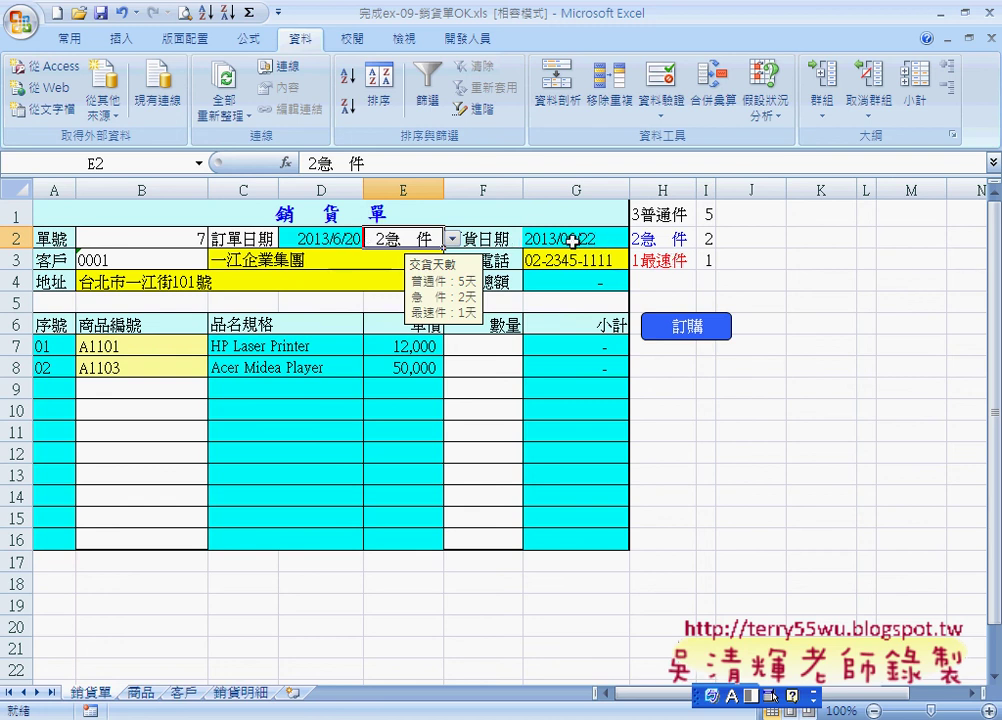
{"action": "left_click", "coordinate": [577, 235]}
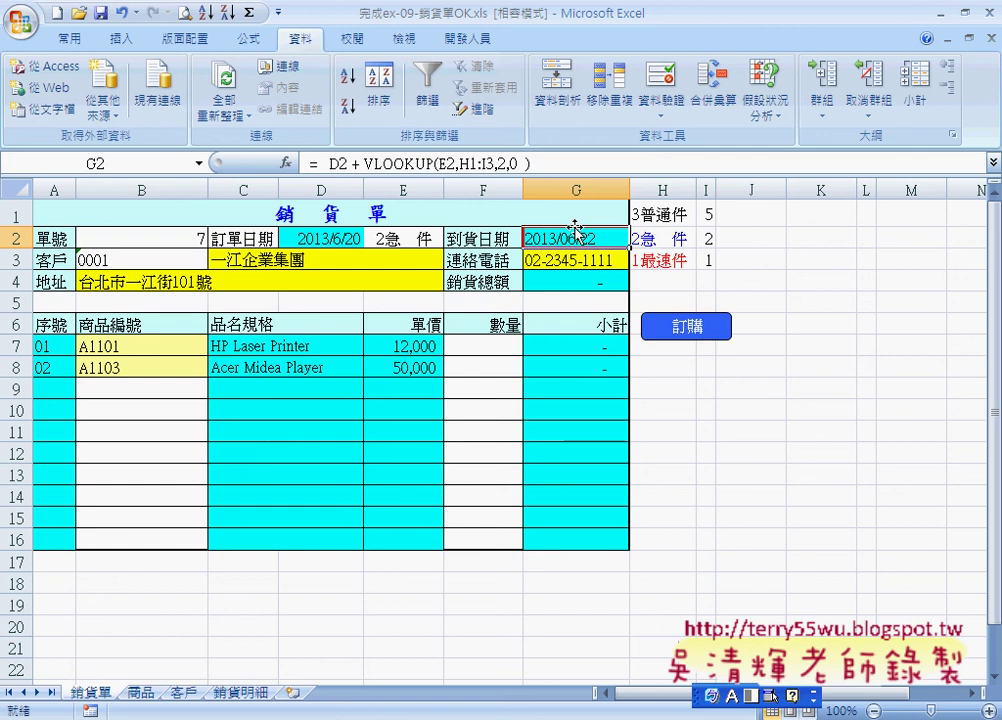
{"action": "left_click", "coordinate": [390, 239]}
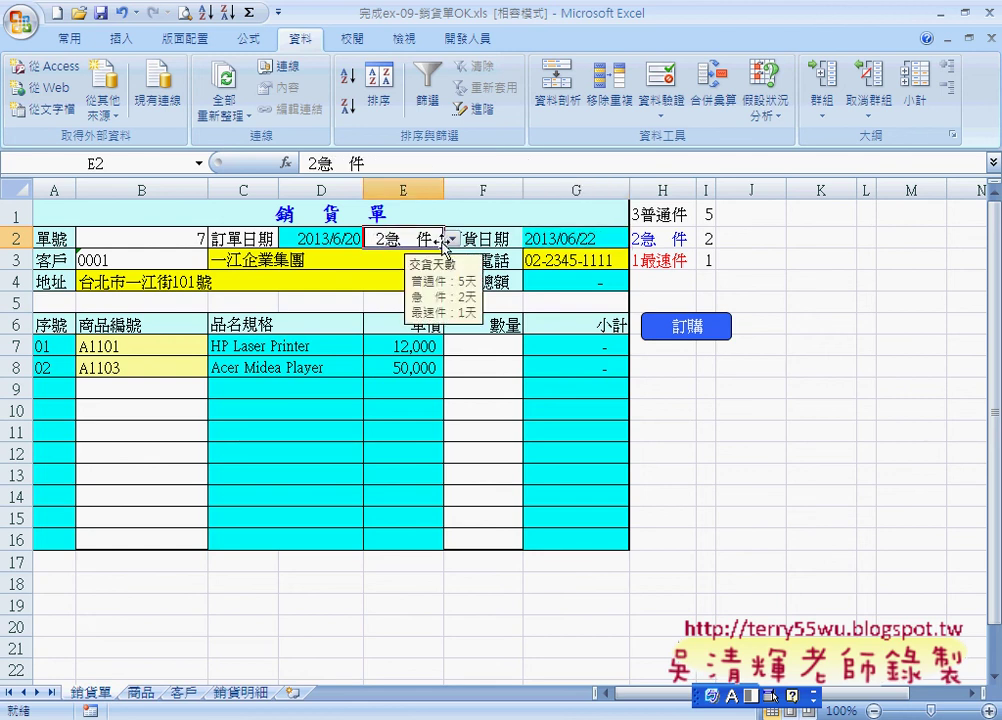
{"action": "left_click", "coordinate": [452, 240]}
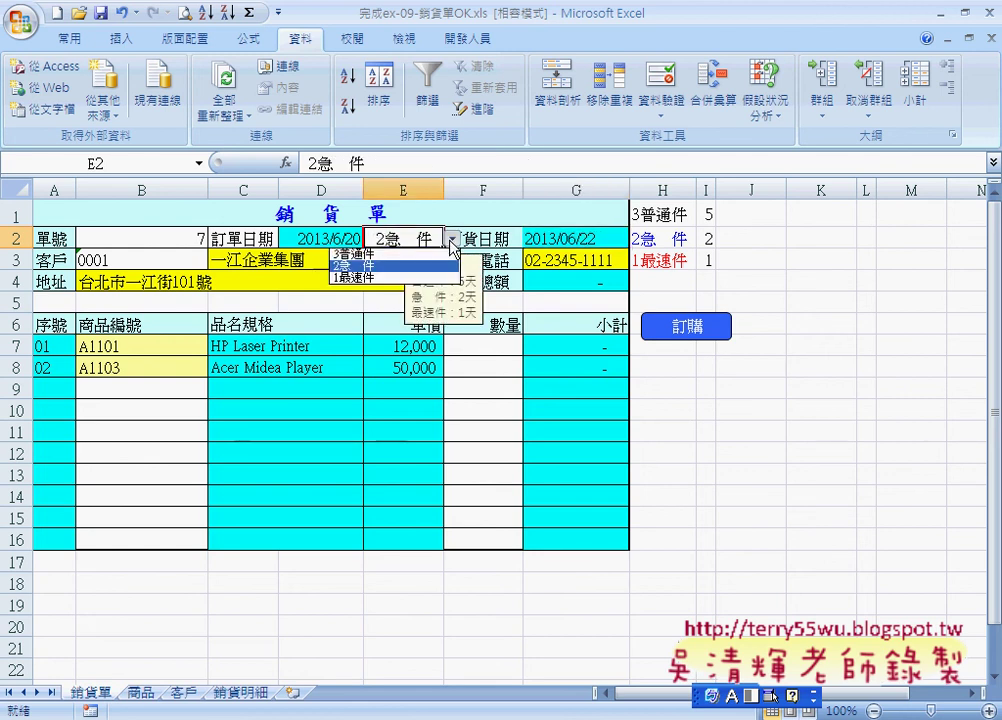